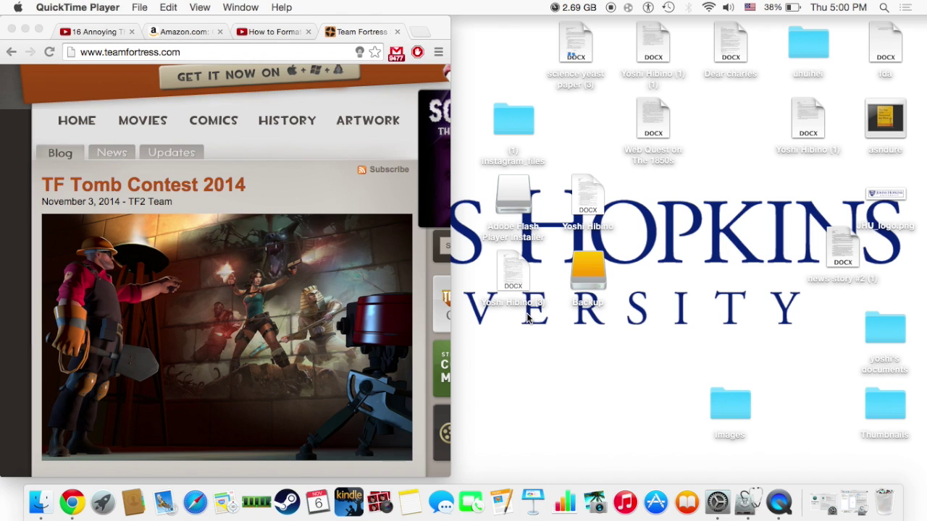
Open the Backup drive from the desktop to inspect its contents, and close its window.
left_click(582, 279)
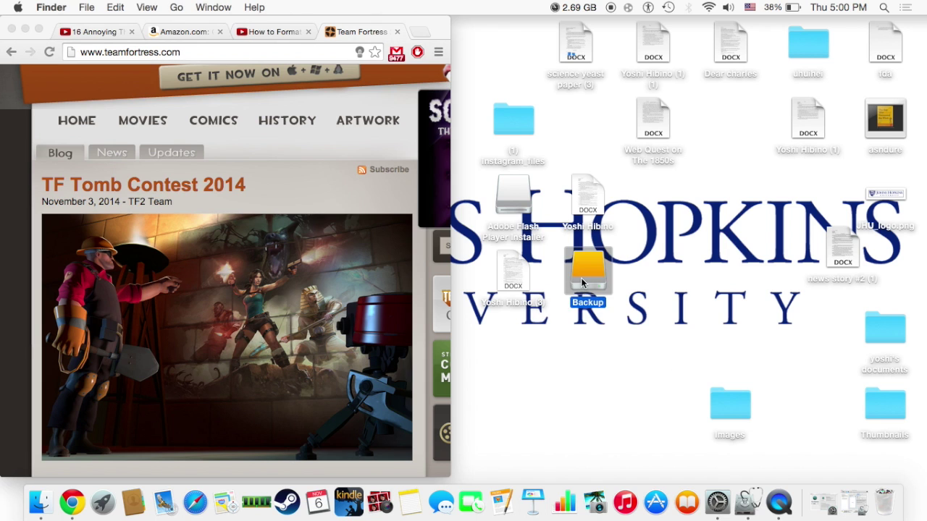
double_click(581, 279)
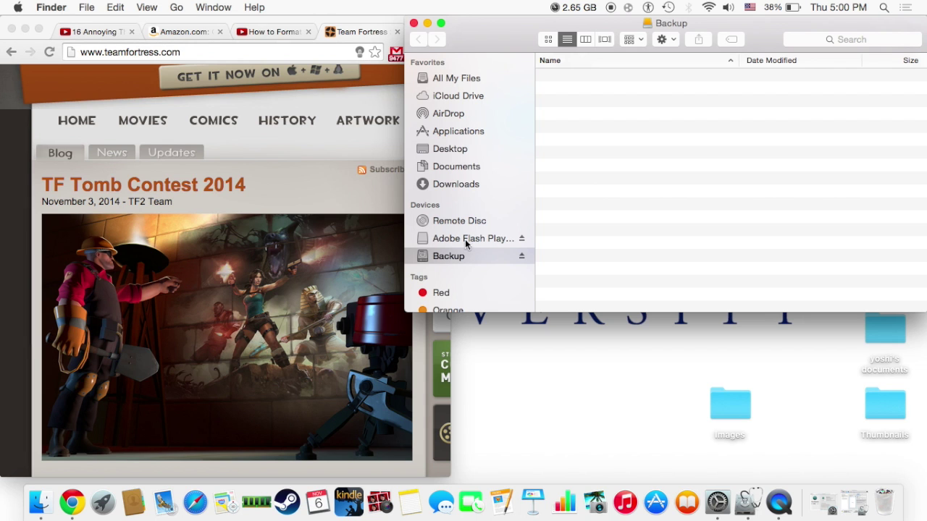
left_click(413, 23)
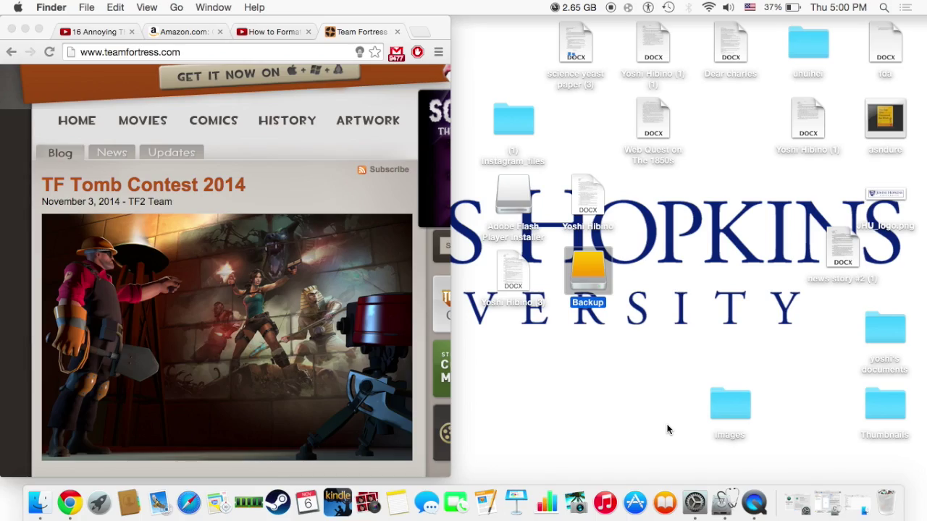
Launch Disk Utility from the Other group of installed applications.
key("F4")
left_click(609, 444)
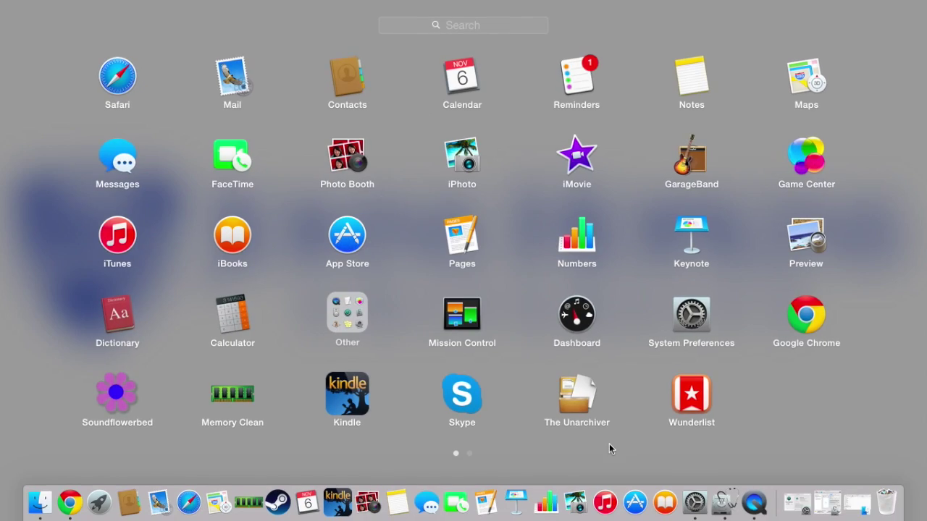
scroll(397, 294, "right", 5)
scroll(398, 294, "left", 5)
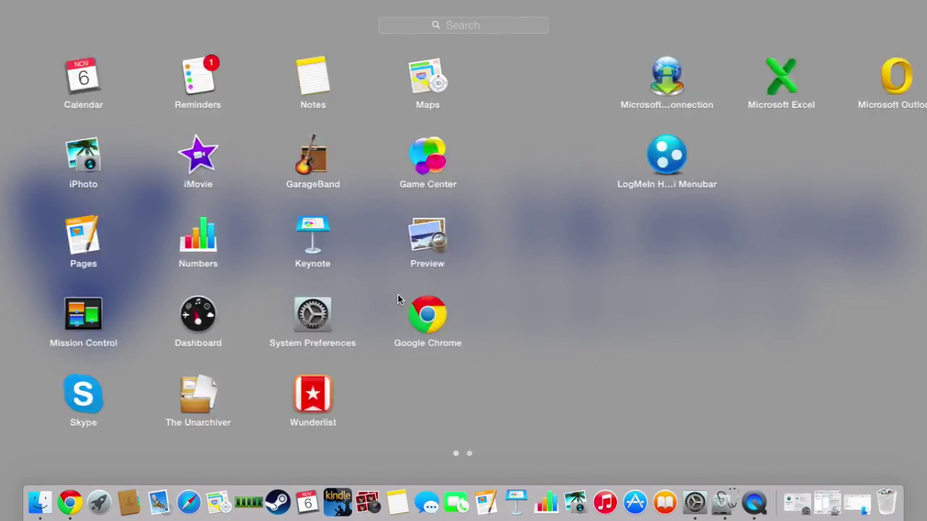
left_click(351, 302)
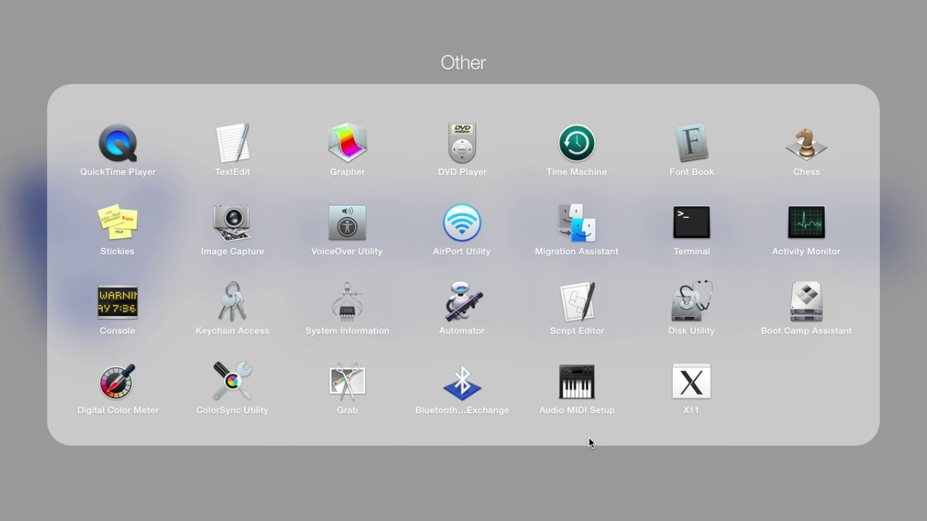
left_click(669, 317)
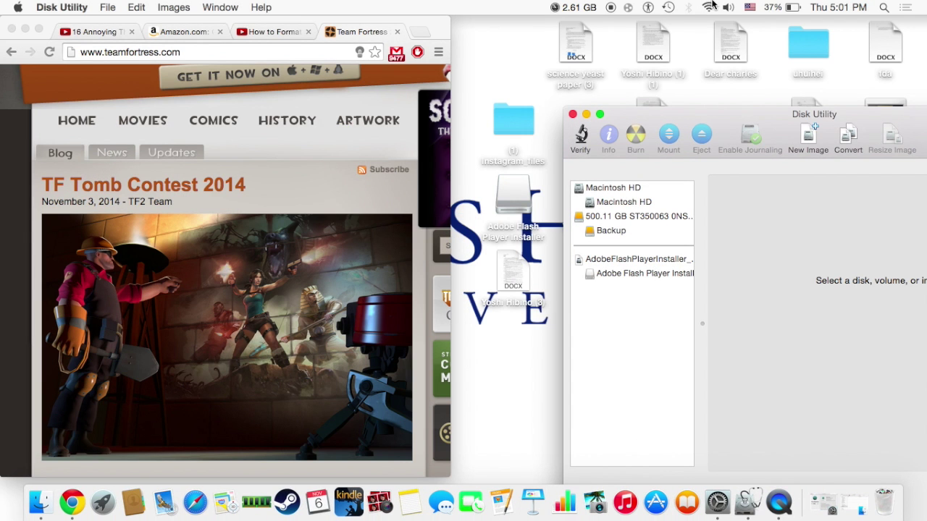
Bring Disk Utility back to the front after viewing the system search, and place its window beside the browser.
left_click(883, 7)
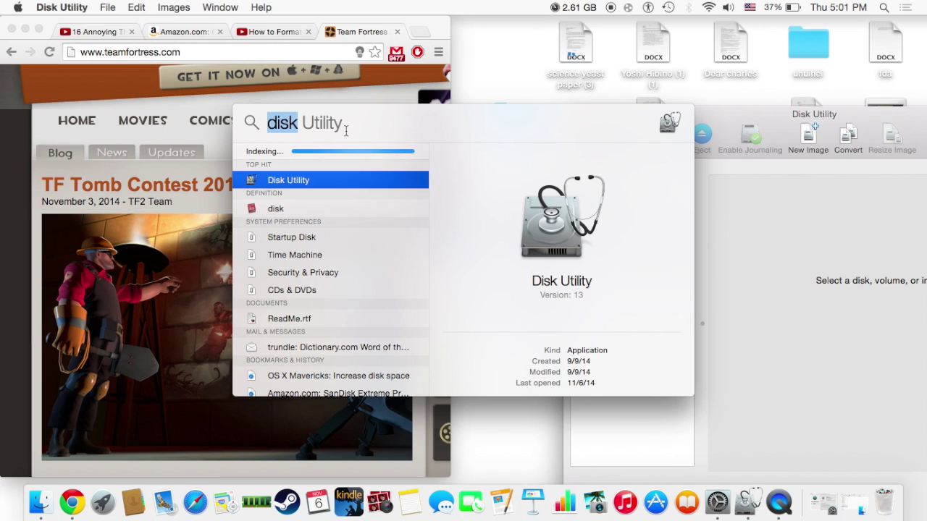
left_click(525, 25)
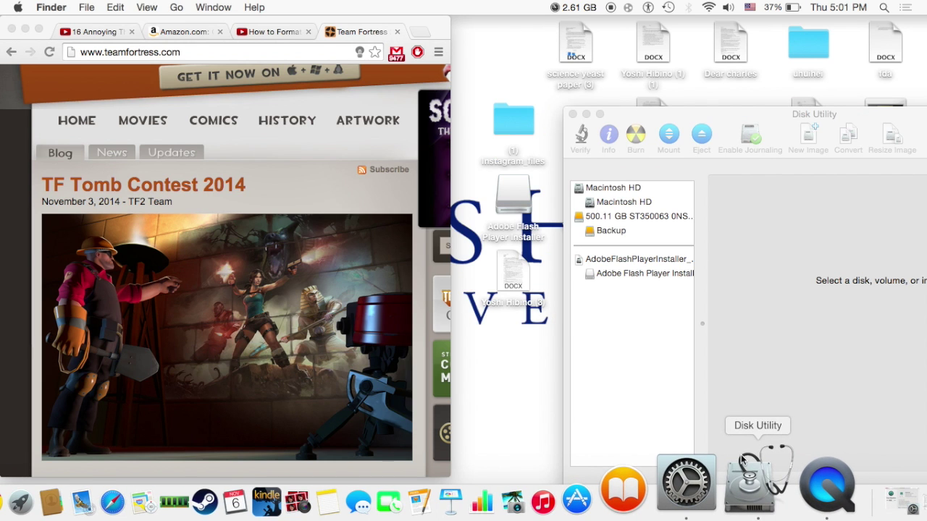
left_click(743, 460)
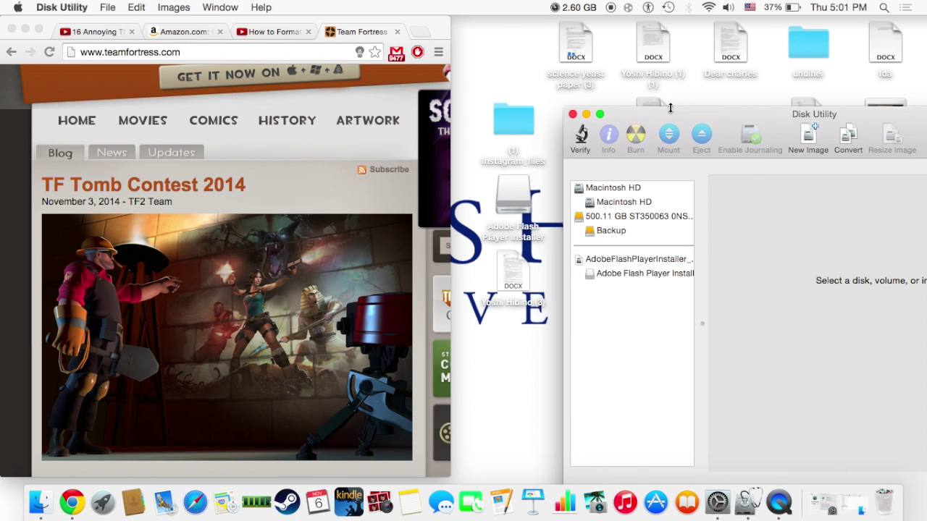
left_click_drag(669, 108, 561, 19)
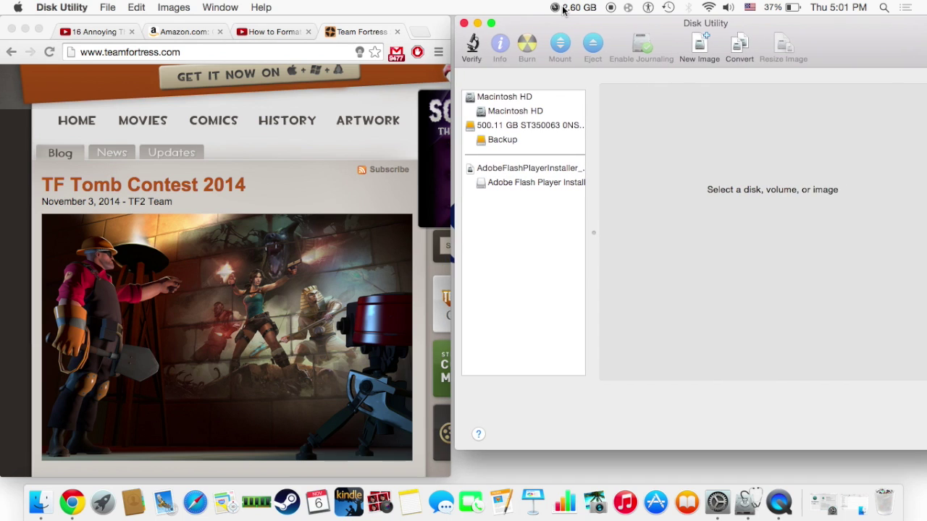
Select the 500.11 GB external disk and examine its available partition layouts, leaving the layout on Current.
left_click(555, 126)
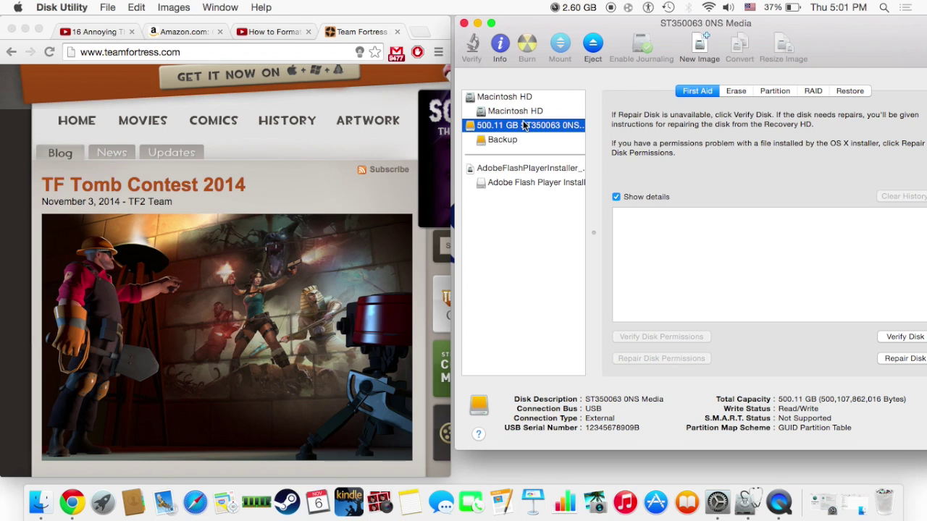
left_click(789, 85)
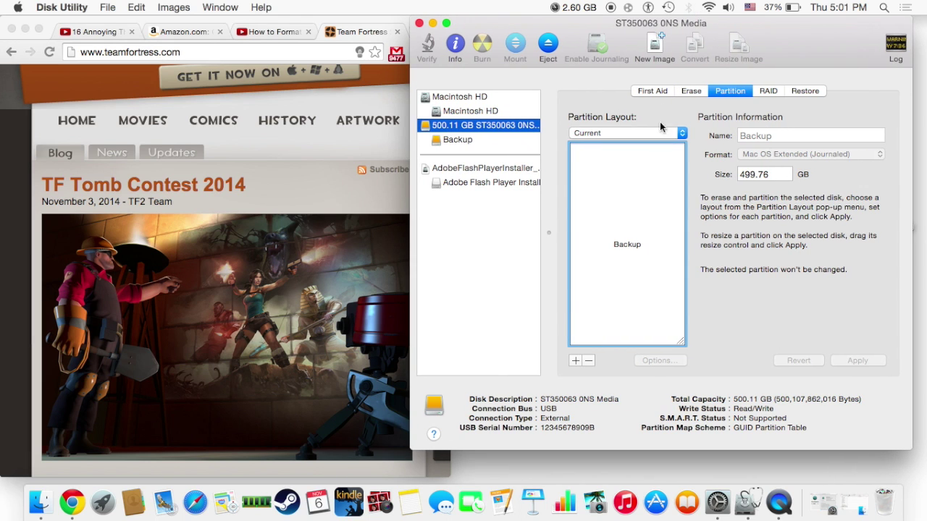
left_click(661, 133)
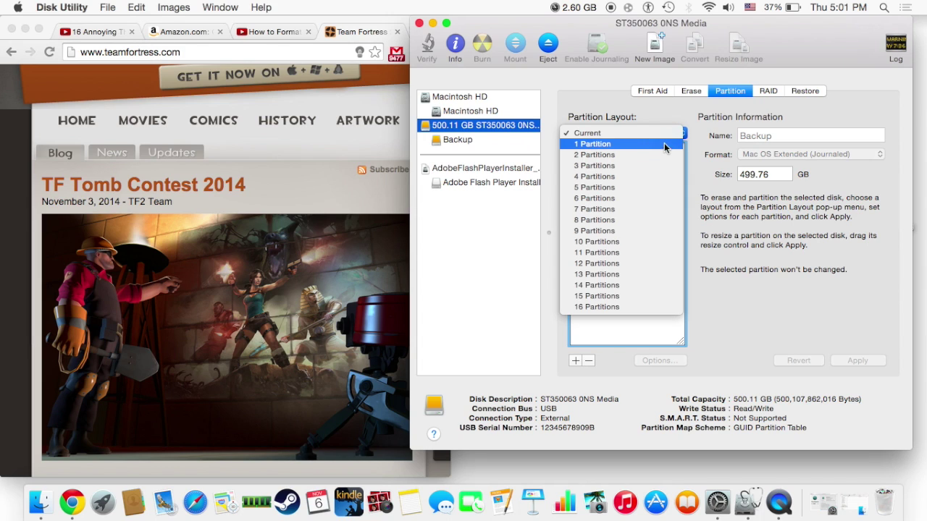
left_click(704, 206)
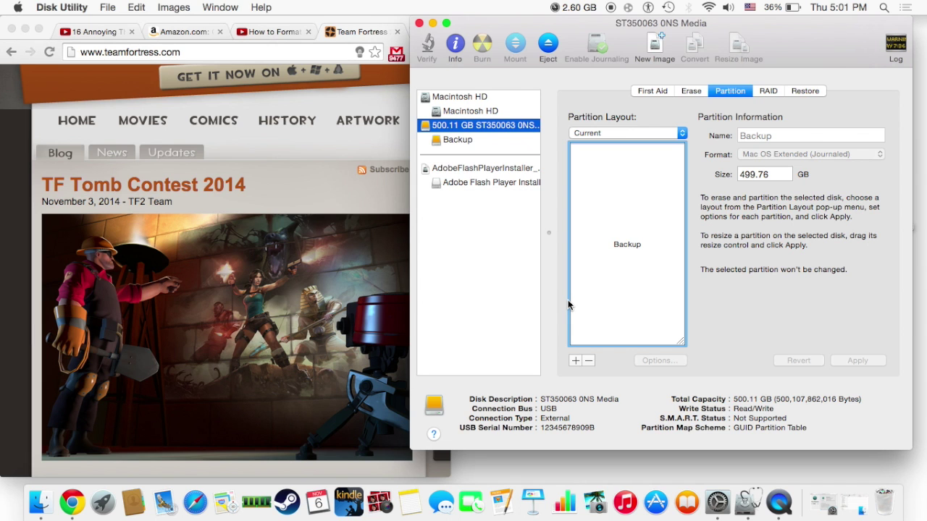
Switch to the YouTube video on formatting an external hard drive for Mac and pause it at 3:11, on the GUID Partition Table option.
left_click(274, 32)
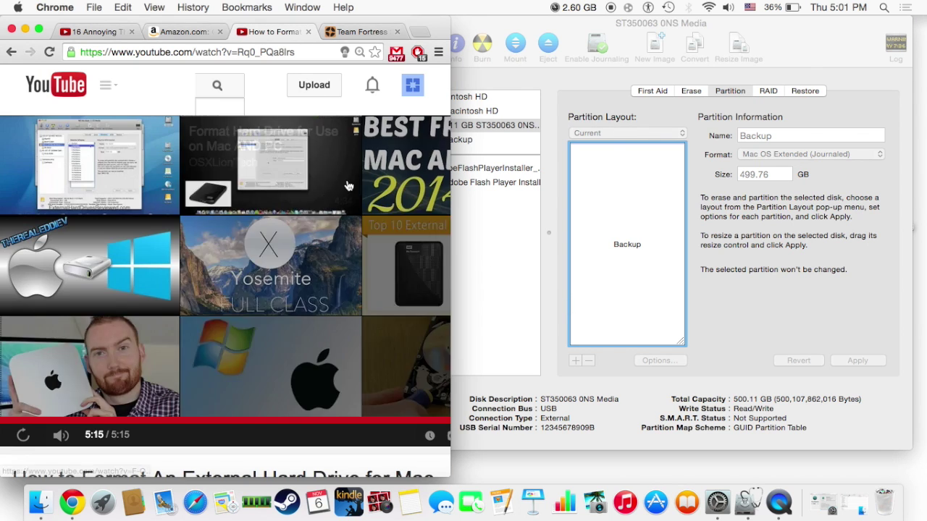
scroll(348, 186, "down", 1)
left_click(398, 401)
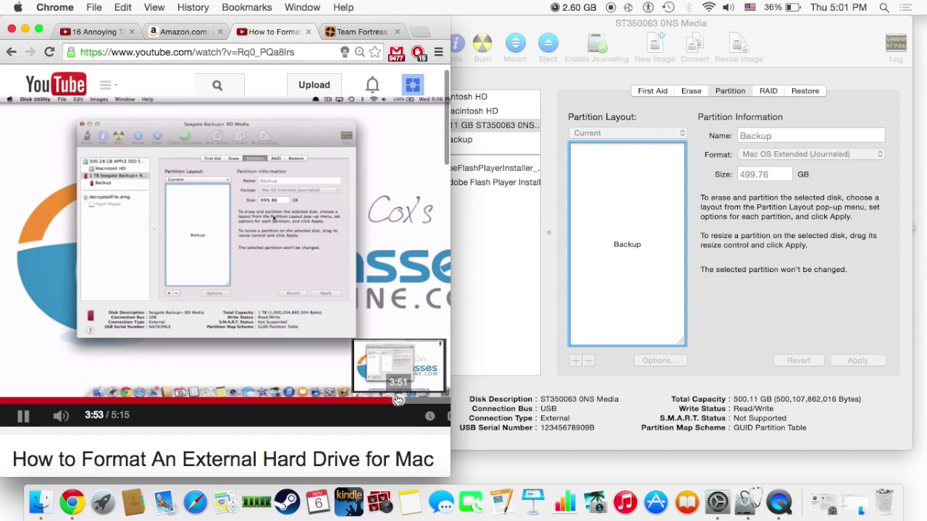
left_click_drag(372, 398, 351, 399)
left_click(322, 398)
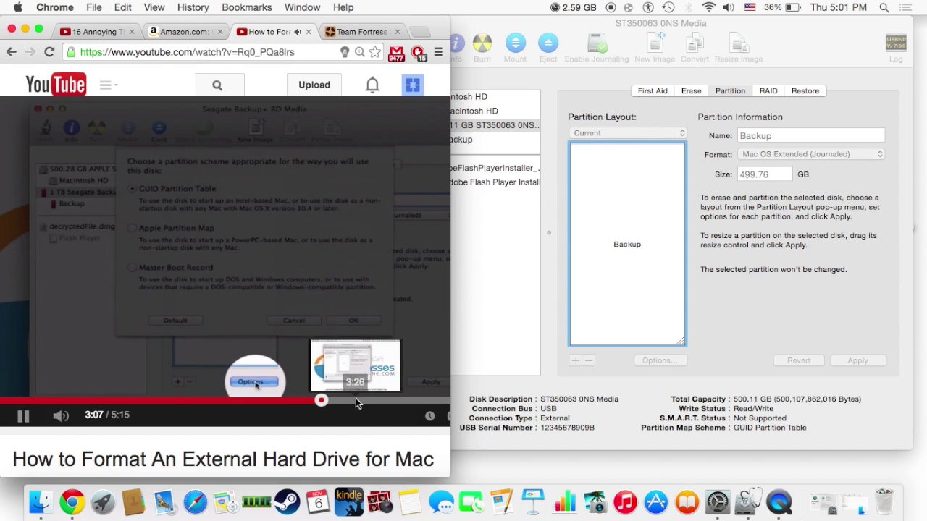
left_click(363, 400)
left_click(335, 400)
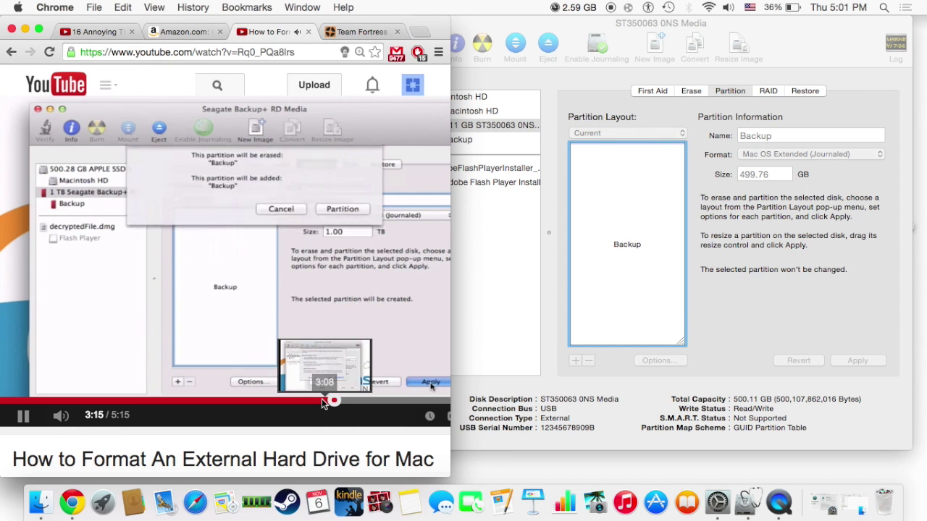
left_click(321, 400)
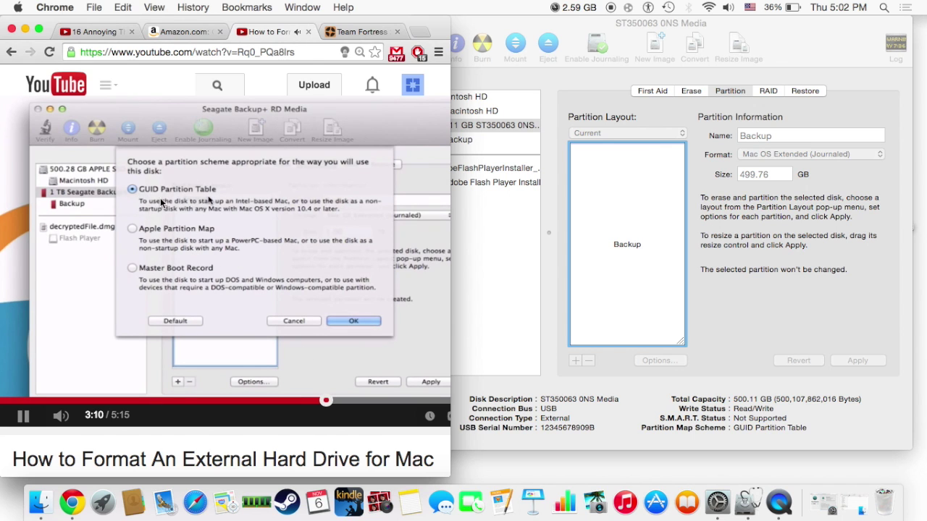
left_click(211, 198)
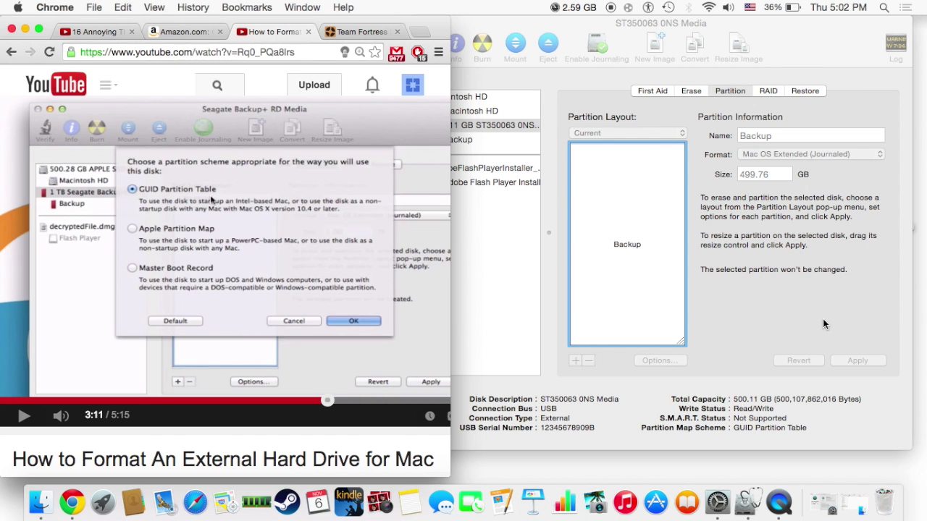
Minimize Disk Utility and open the Backup drive in a Finder window.
left_click(738, 250)
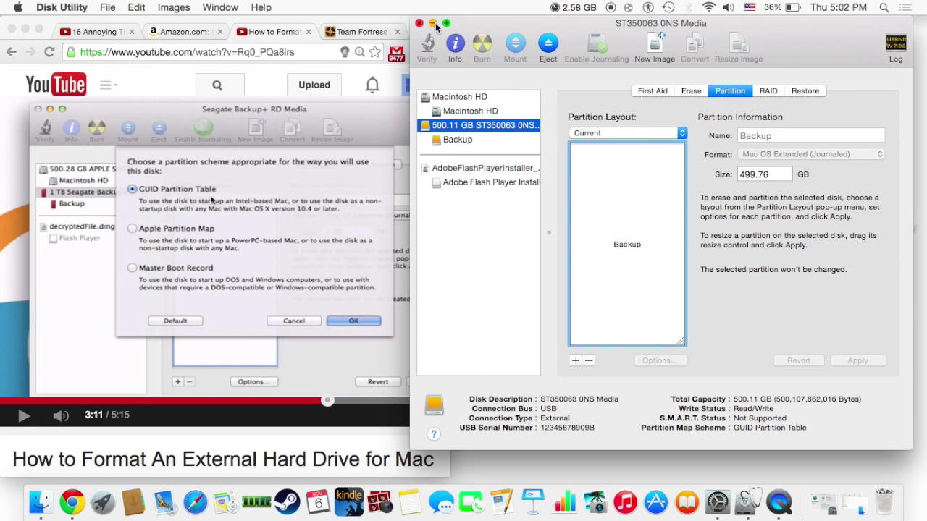
left_click(433, 24)
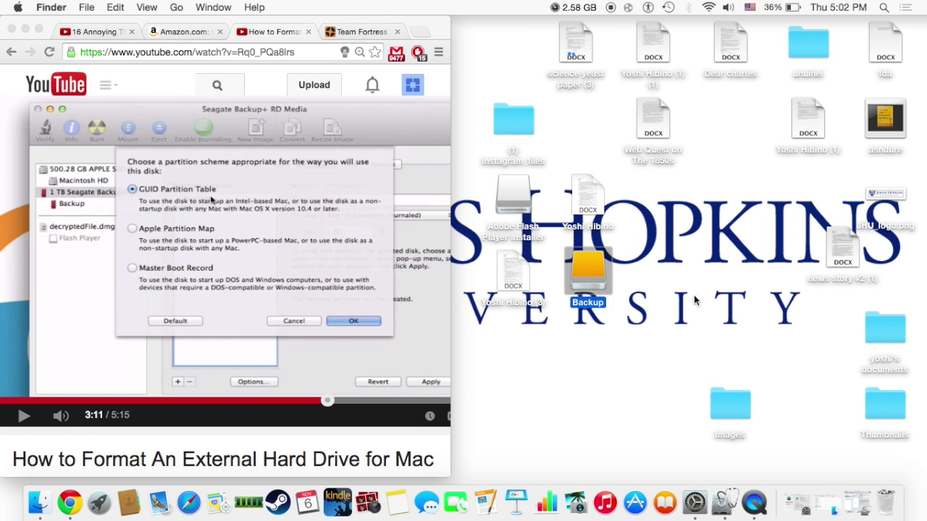
double_click(598, 279)
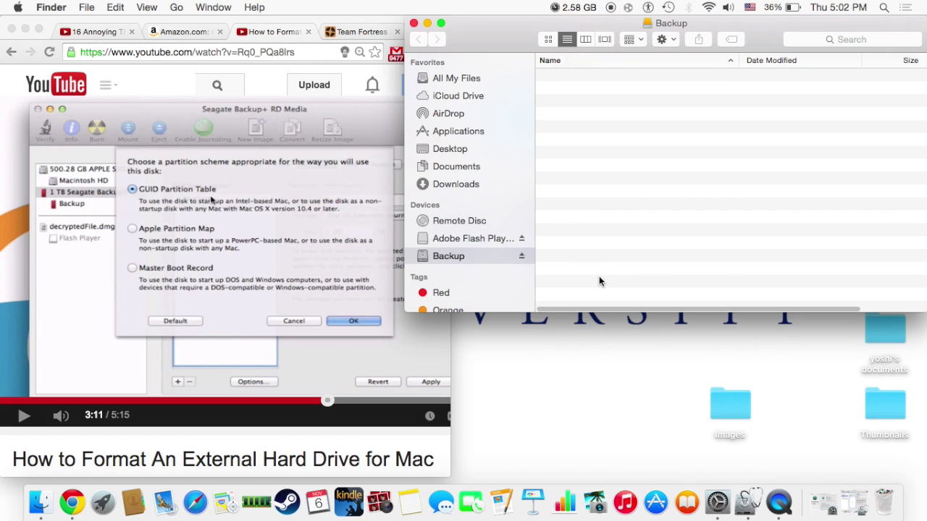
Return to the Team Fortress website and bring its Free to Play download banner into view.
left_click(362, 32)
scroll(330, 250, "up", 3)
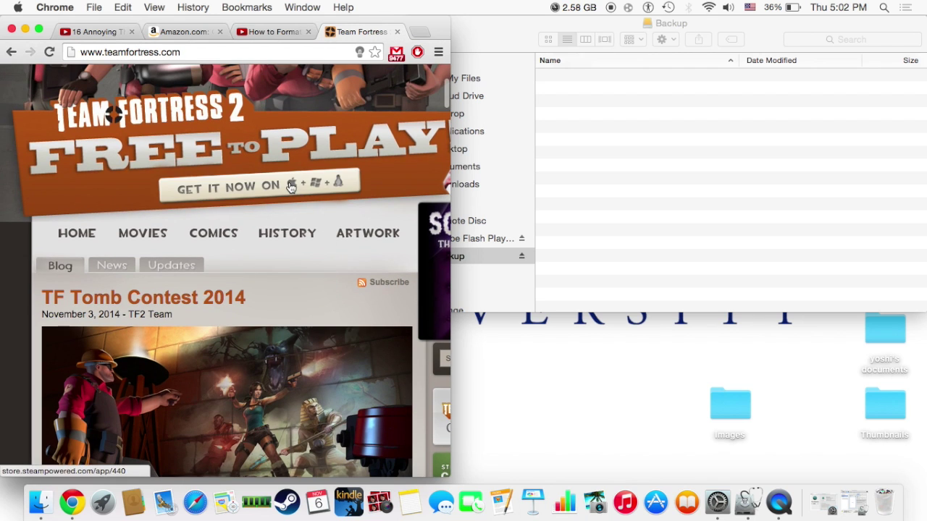
left_click(18, 8)
mouse_move(31, 5)
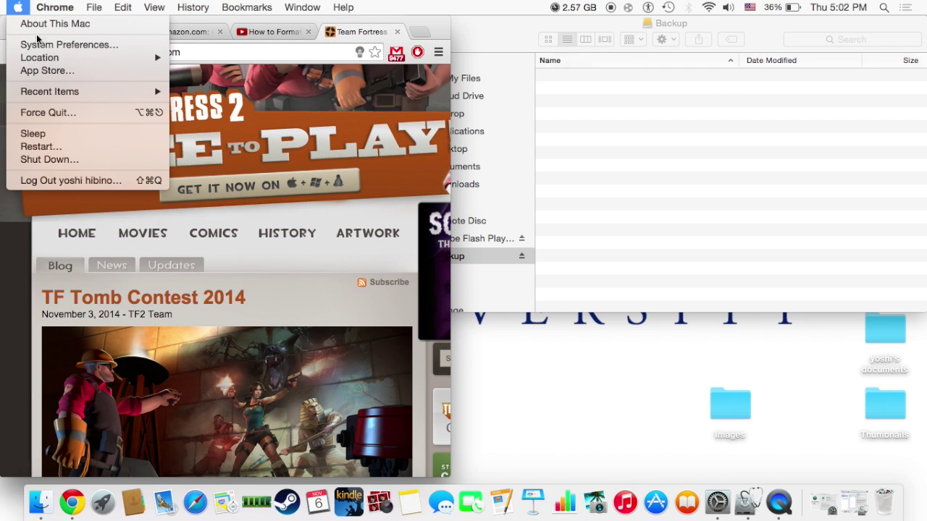
left_click(498, 216)
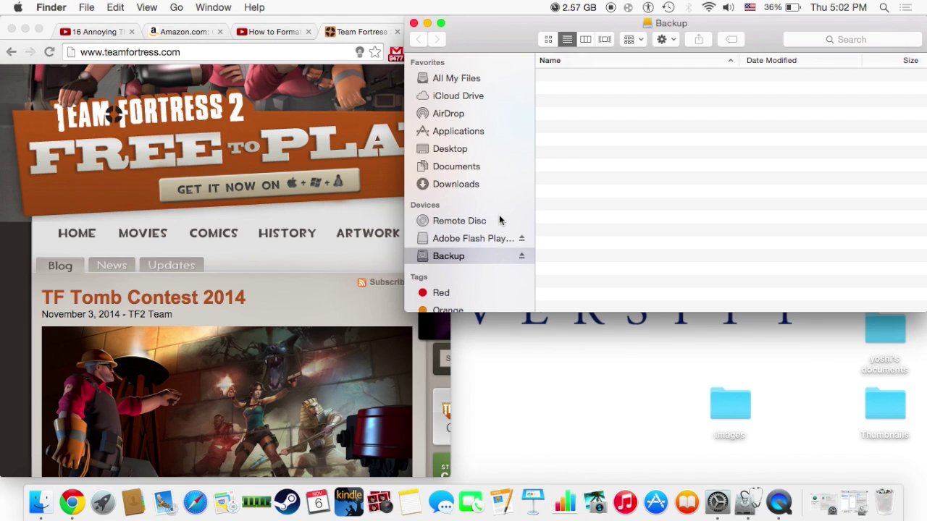
Open the Team Fortress 2 store page on Steam from the download banner and choose to install Steam.
left_click(312, 187)
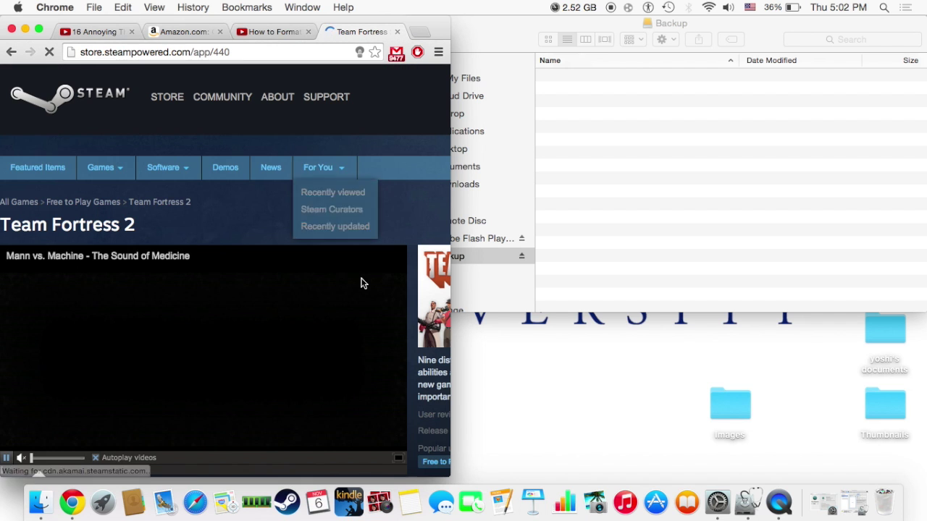
scroll(362, 283, "down", 2)
left_click(12, 52)
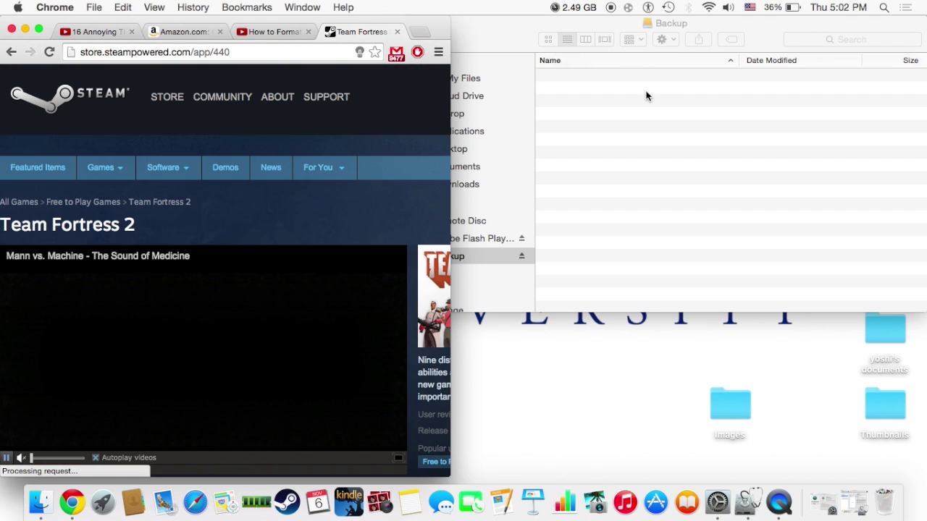
left_click(646, 97)
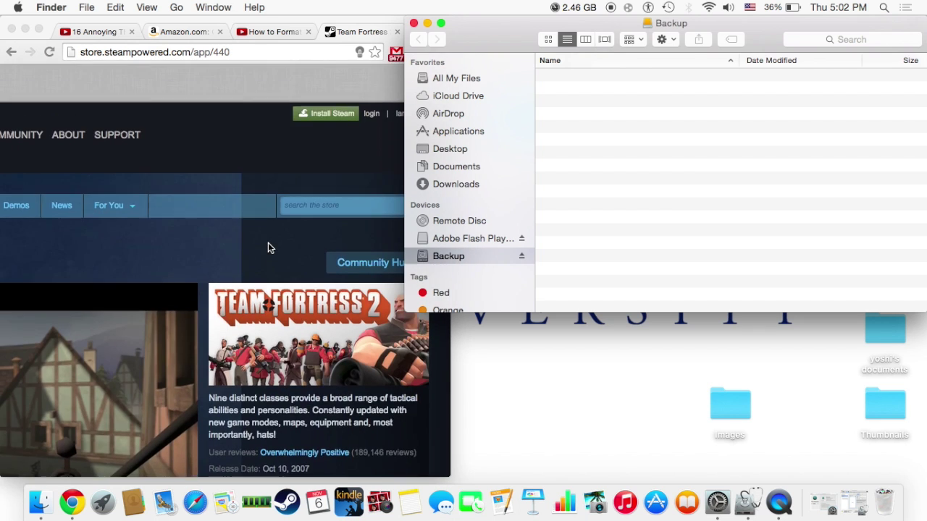
scroll(268, 248, "down", 1)
left_click(327, 80)
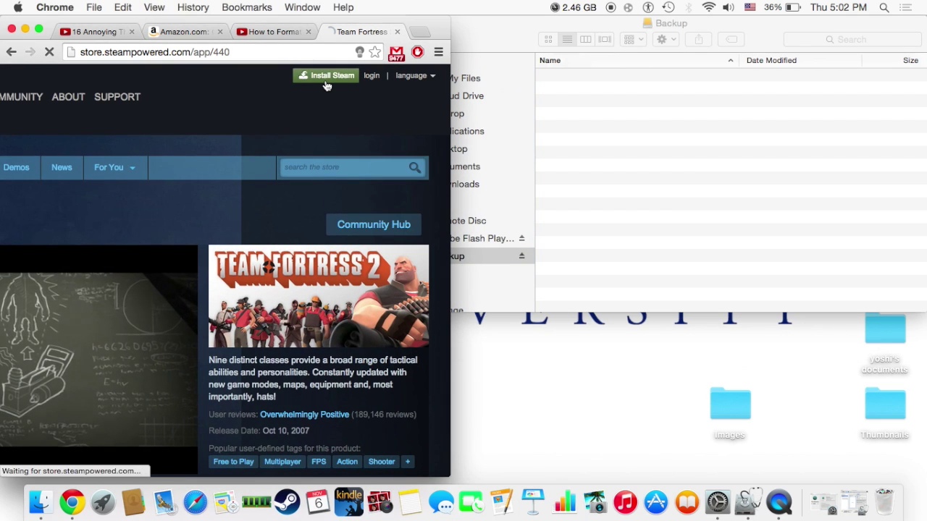